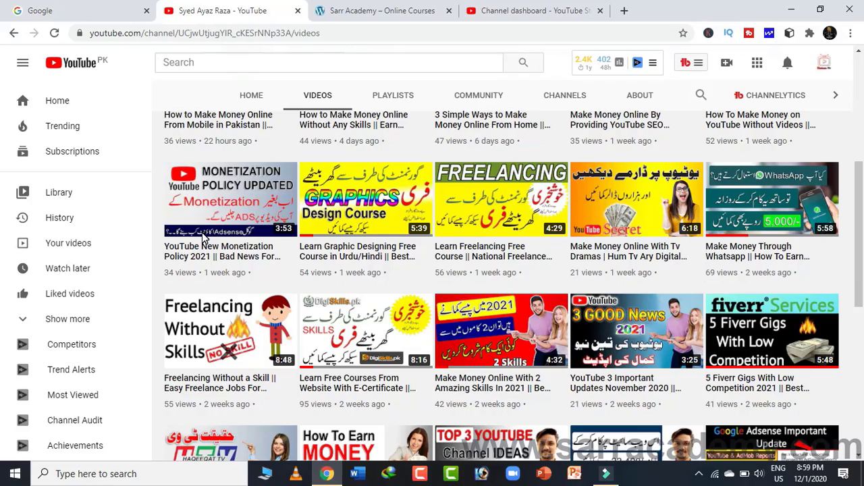
# Look through the YouTube channel's uploaded videos and the introduction on the Sarr Academy homepage
pyautogui.scroll(-2, 203, 237)
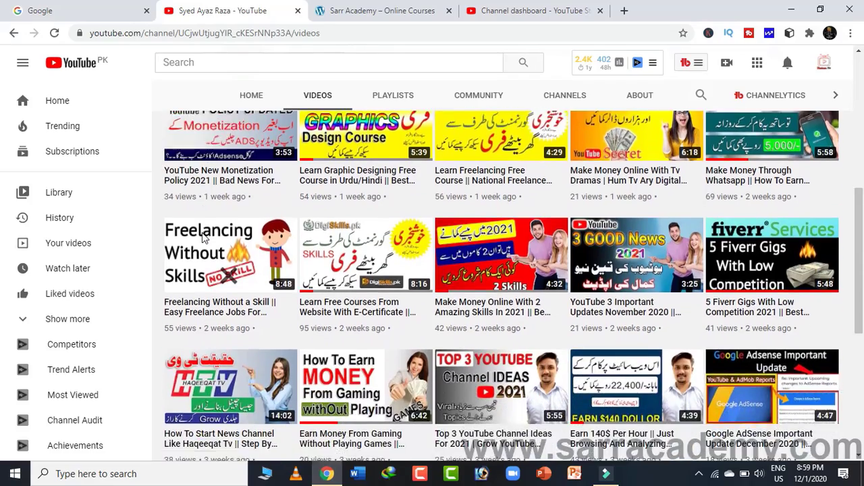
pyautogui.scroll(-2, 202, 236)
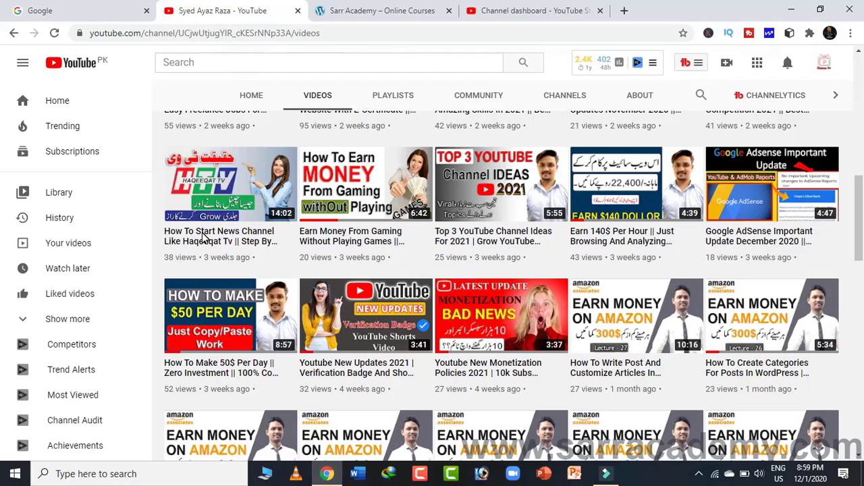
pyautogui.scroll(-3, 203, 238)
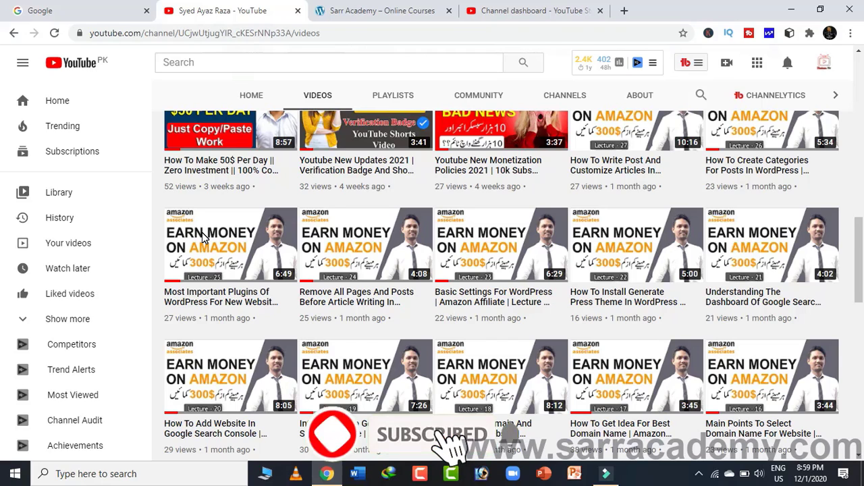
pyautogui.scroll(-2, 203, 238)
pyautogui.scroll(-1, 203, 236)
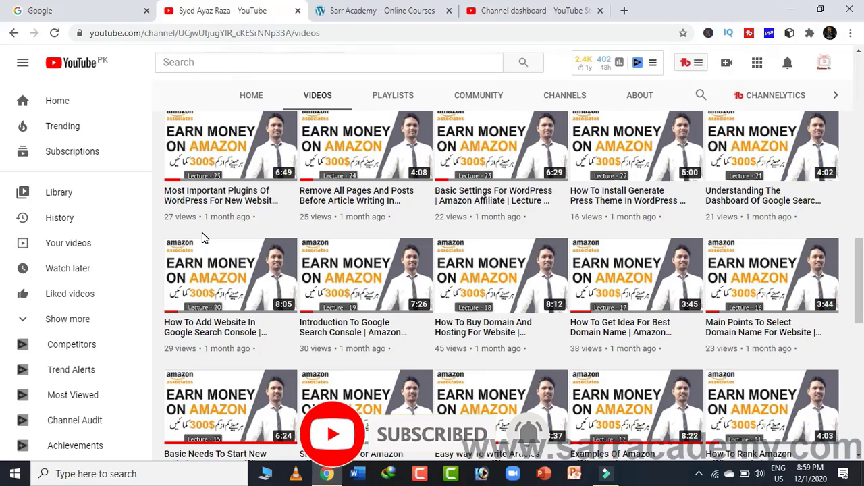
pyautogui.click(391, 5)
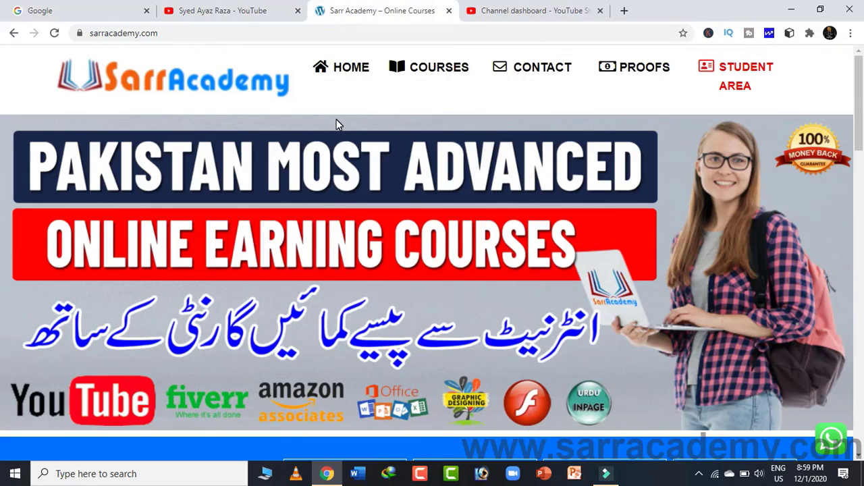
pyautogui.scroll(-2, 336, 120)
pyautogui.scroll(-3, 336, 125)
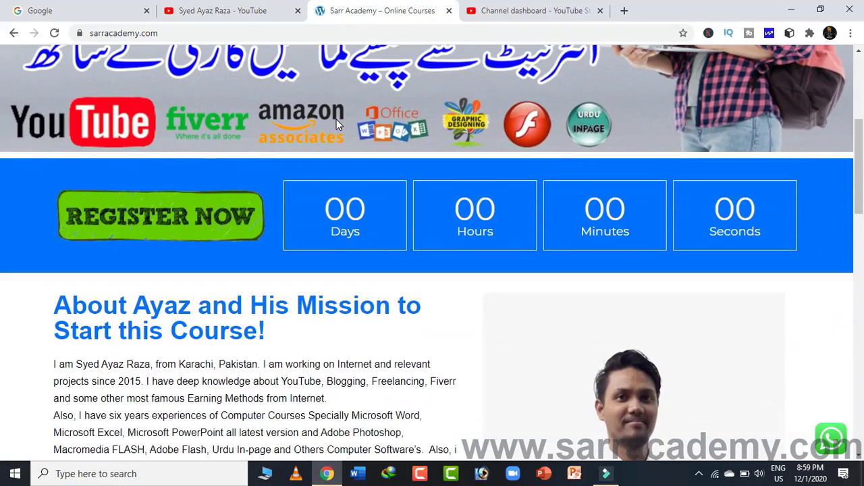
pyautogui.scroll(-2, 337, 124)
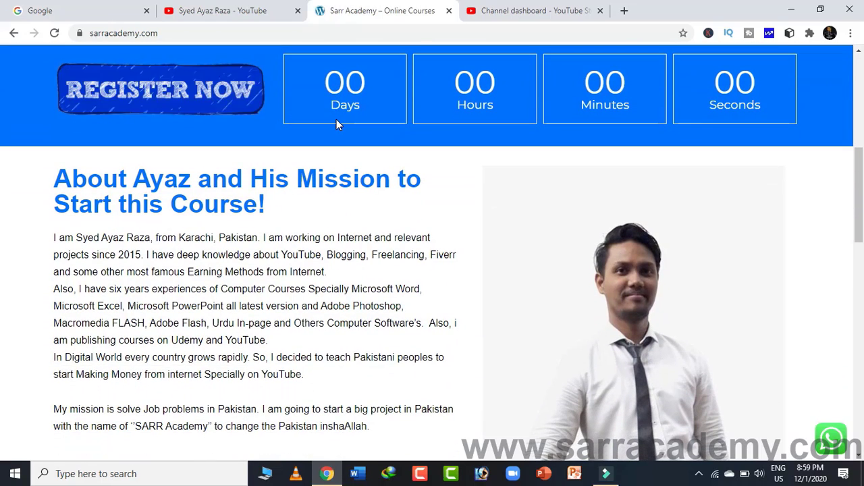
# Search Google for "resellerclub" and open the ResellerClub Cyber Monday Sale result
pyautogui.click(101, 5)
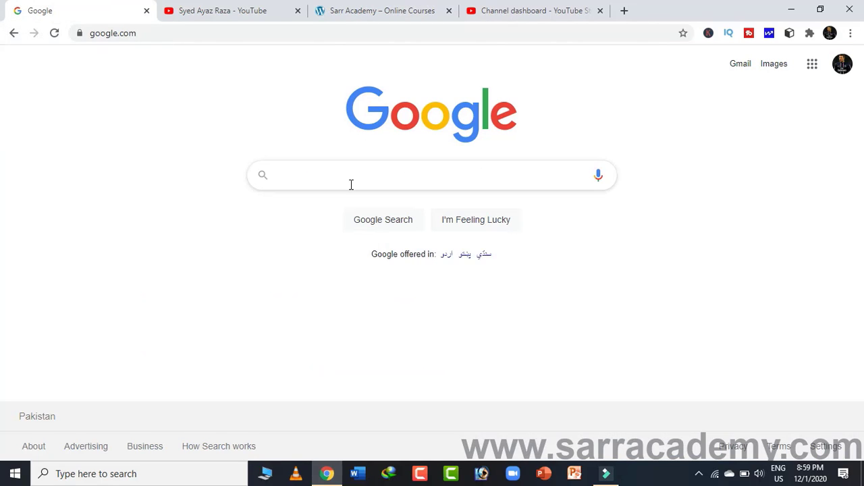
pyautogui.write('rese')
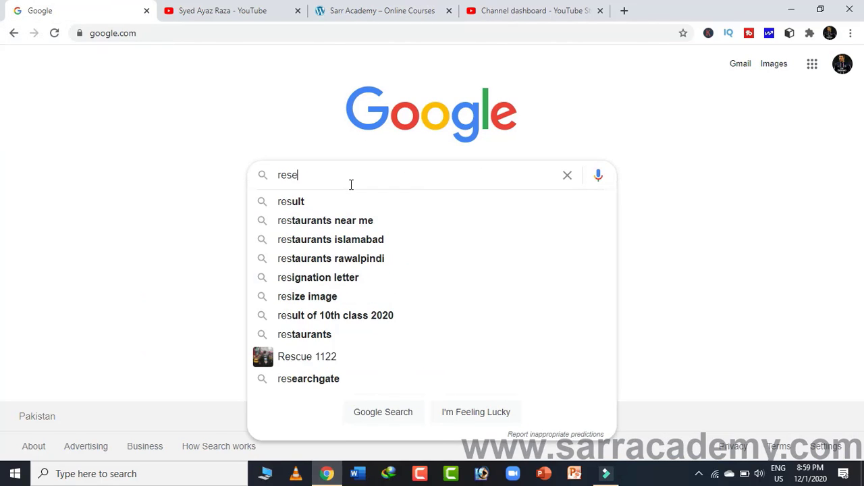
pyautogui.write('ller')
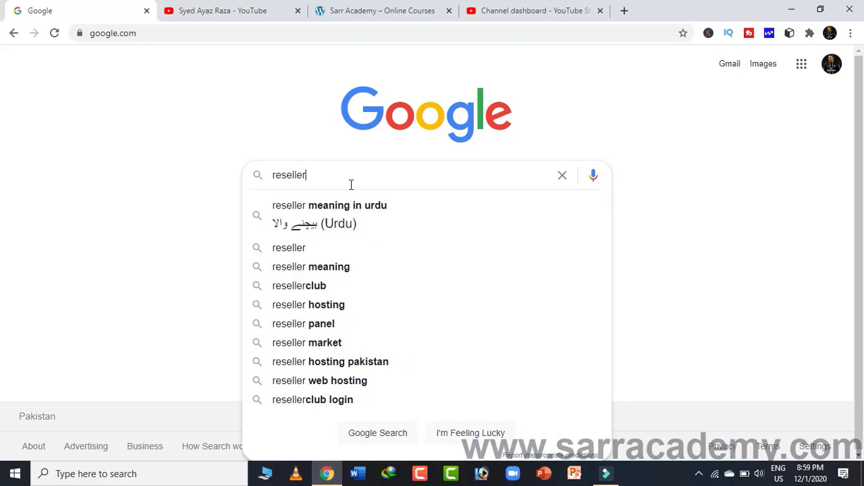
pyautogui.write('club')
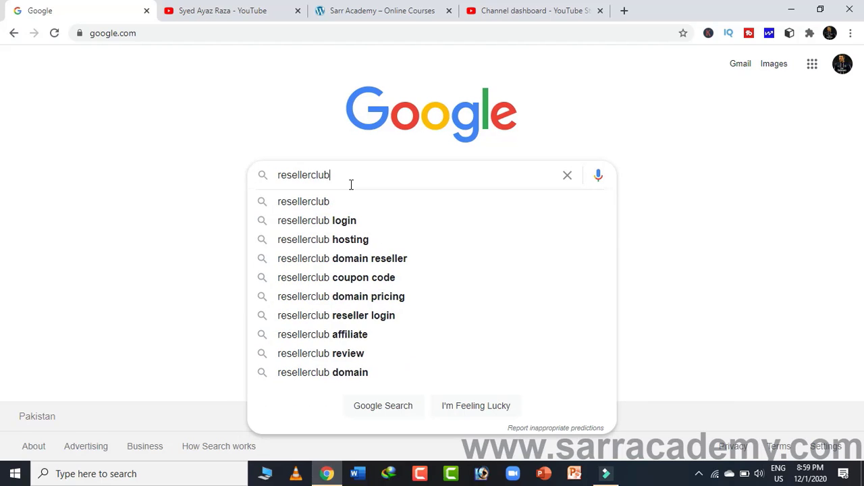
pyautogui.press('Return')
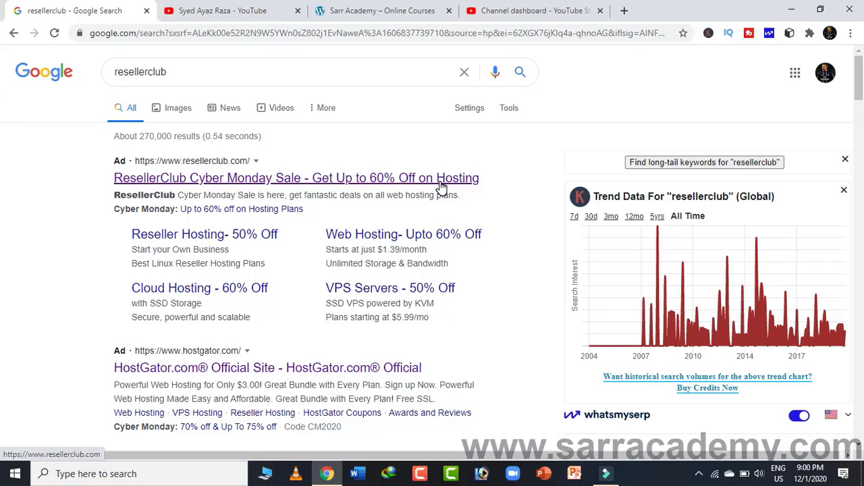
pyautogui.click(375, 178)
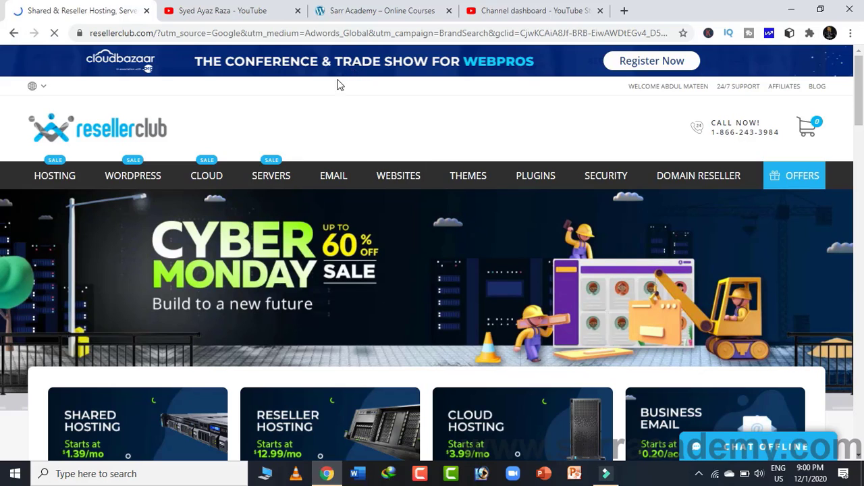
# Open the Shared Hosting offer from the ResellerClub homepage
pyautogui.scroll(-3, 323, 101)
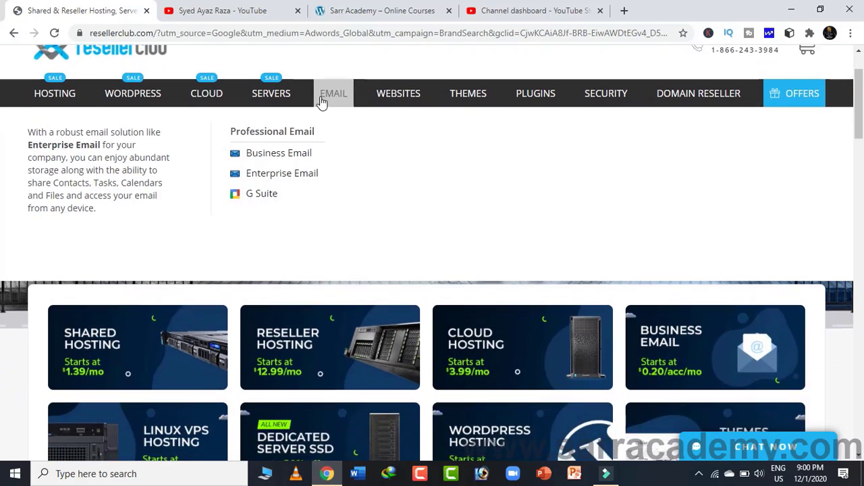
pyautogui.scroll(-2, 323, 101)
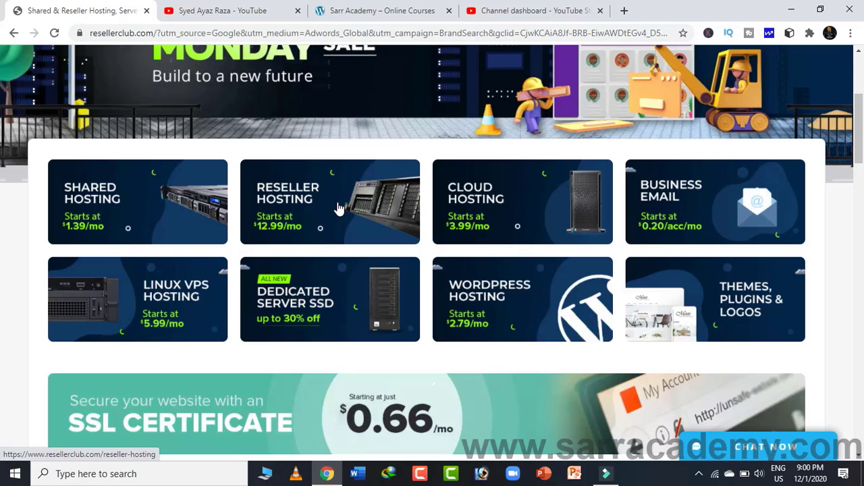
pyautogui.click(98, 212)
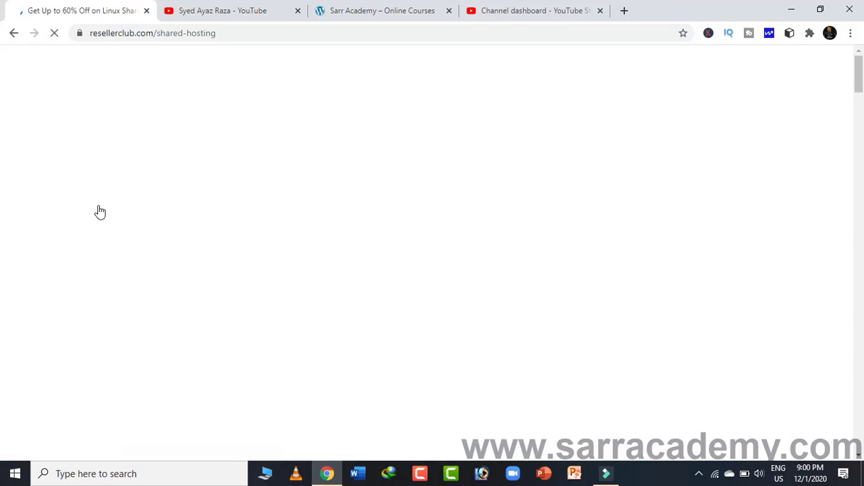
# Choose the 1 Year @ $2.49/mo term for the Business shared hosting plan and proceed to buy it
pyautogui.scroll(-5, 364, 127)
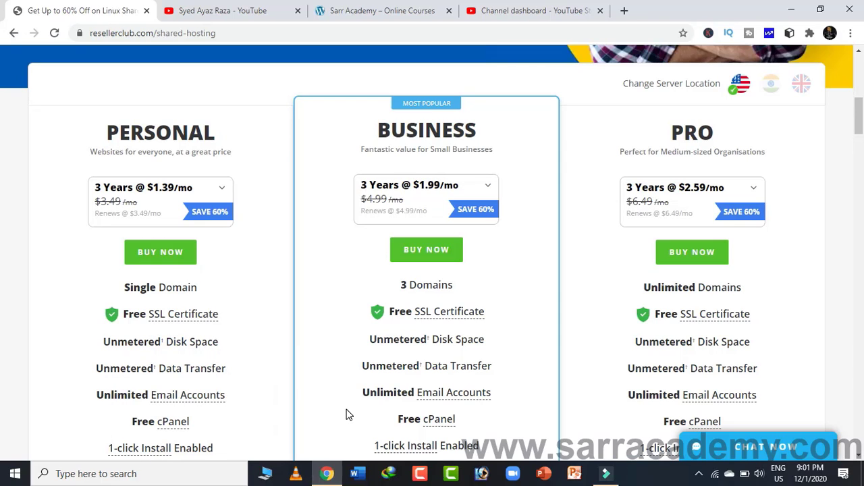
pyautogui.scroll(-1, 339, 413)
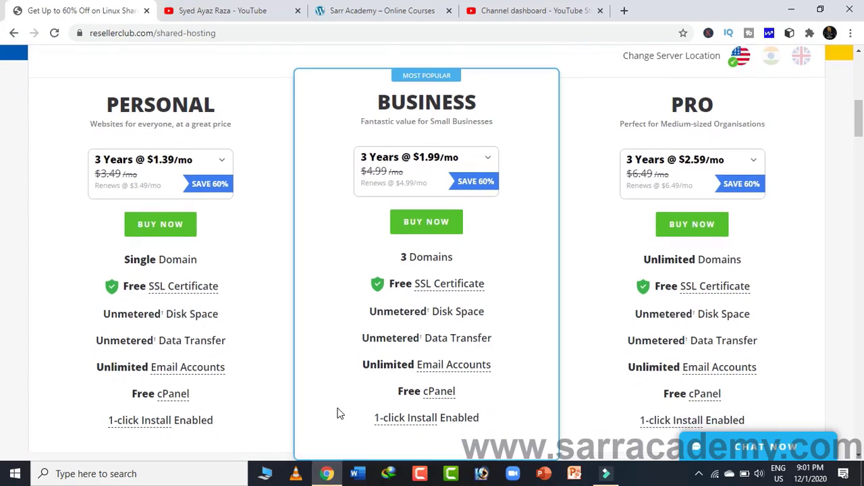
pyautogui.scroll(1, 339, 414)
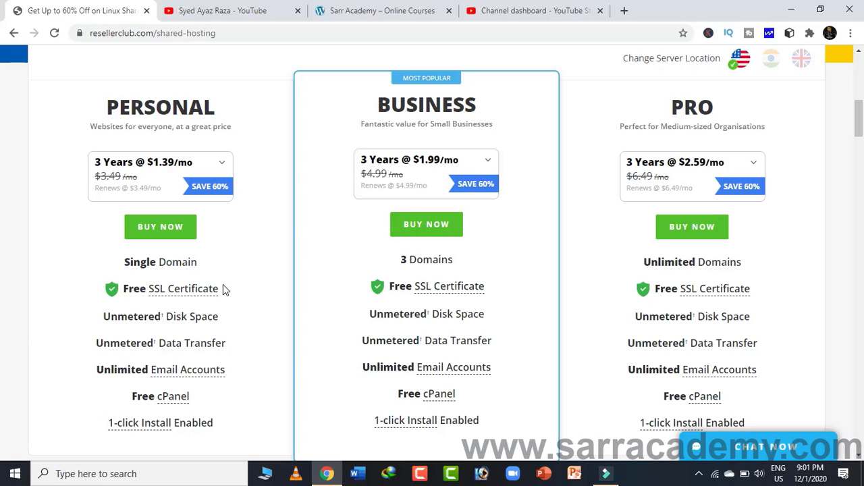
pyautogui.moveTo(432, 287)
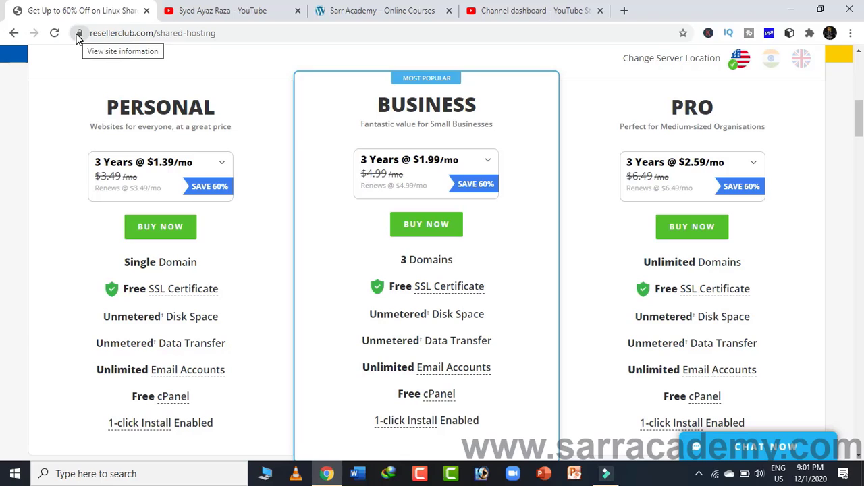
pyautogui.moveTo(397, 421)
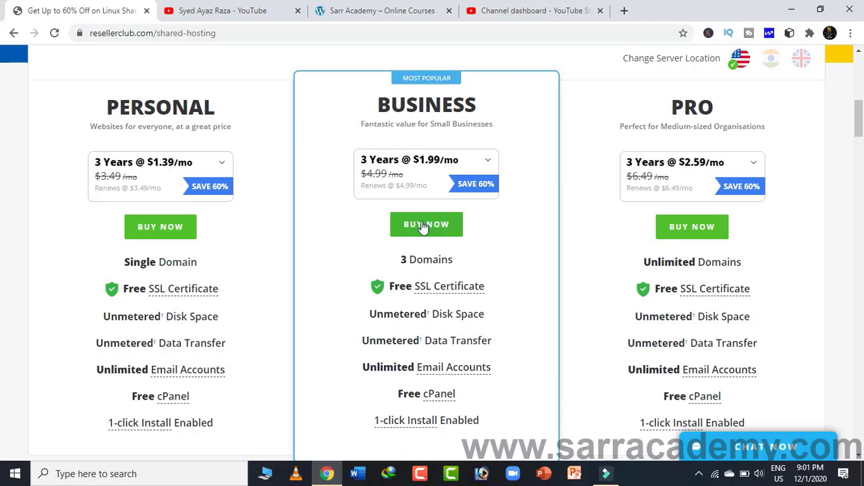
pyautogui.click(489, 162)
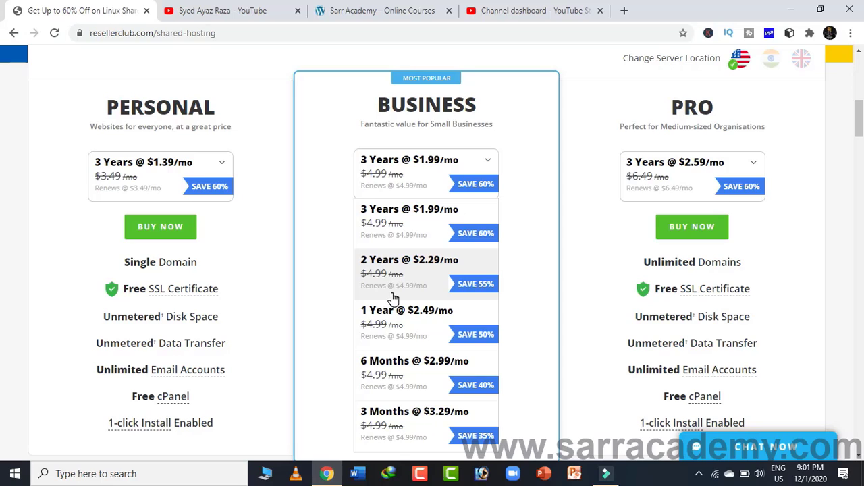
pyautogui.click(392, 318)
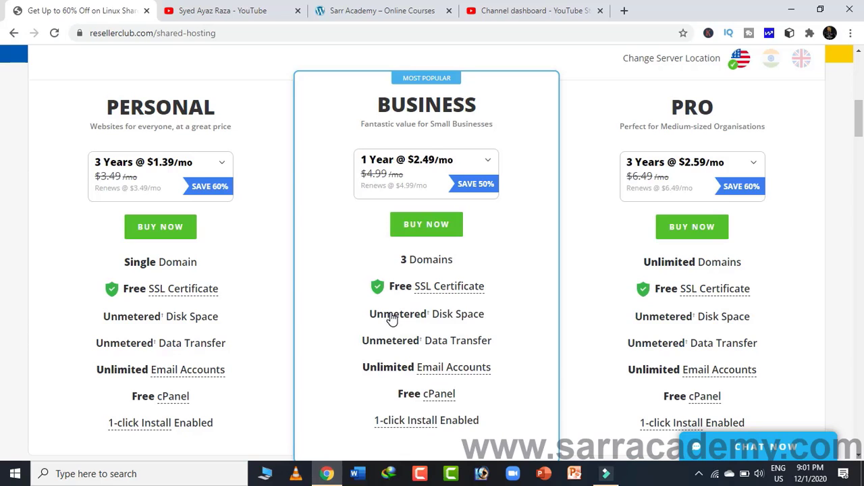
pyautogui.click(442, 223)
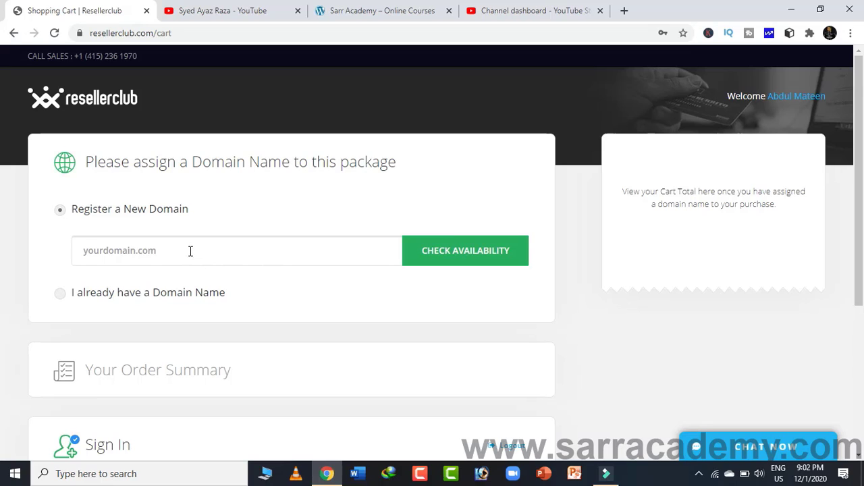
# Choose to register a new domain for the package and check the availability of "shoprreview"
pyautogui.click(60, 297)
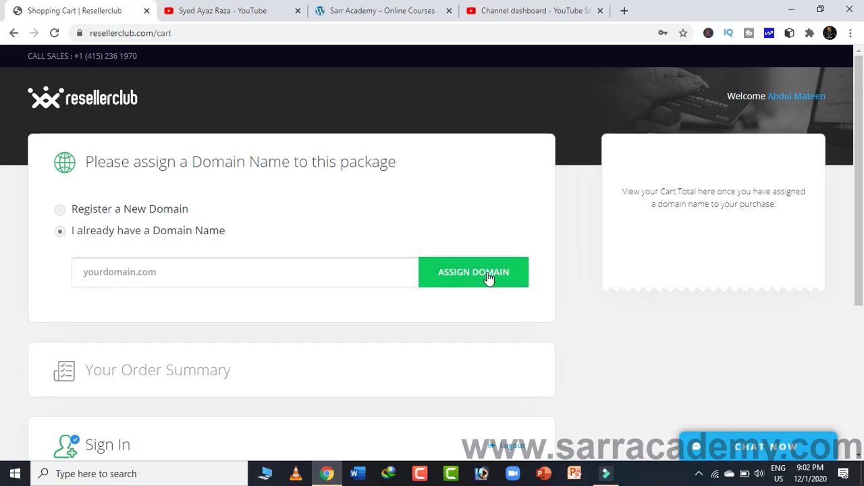
pyautogui.click(60, 213)
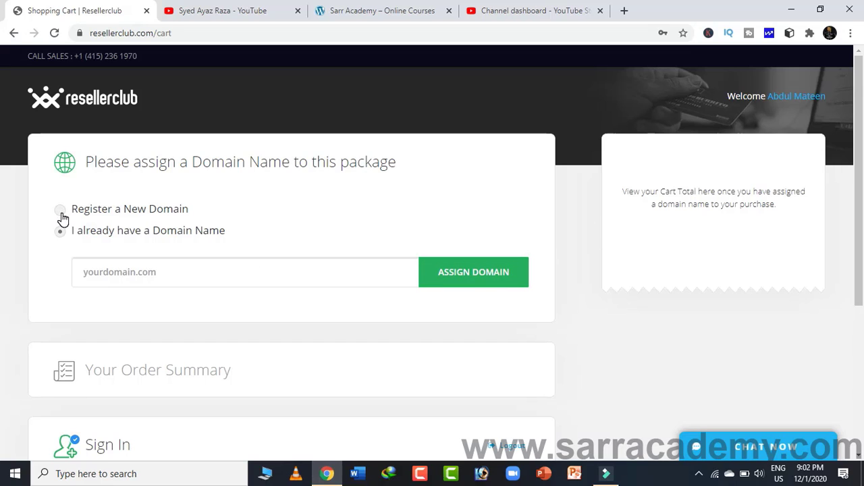
pyautogui.click(145, 247)
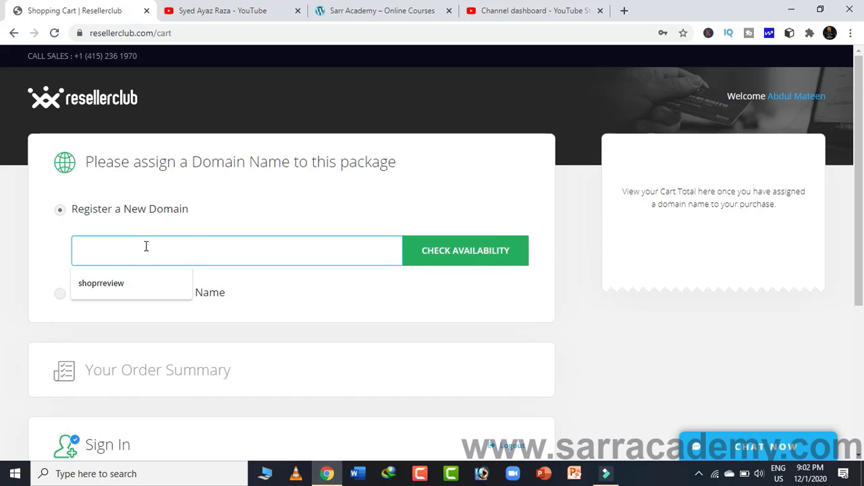
pyautogui.click(124, 282)
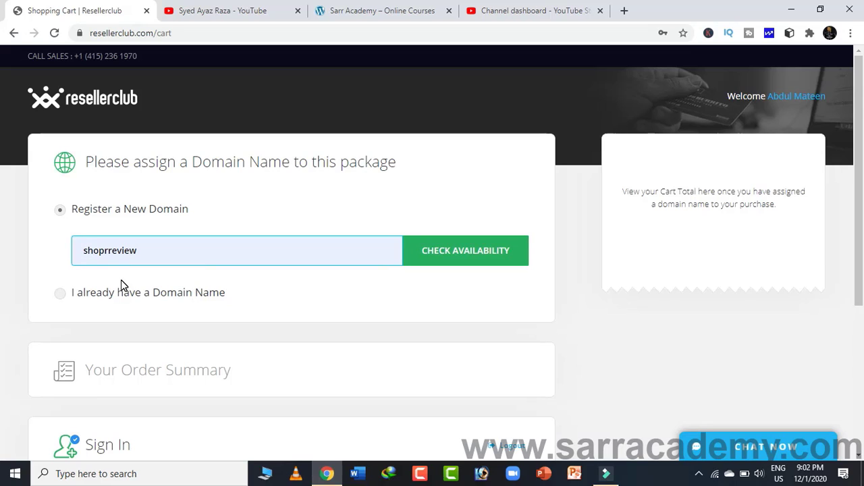
pyautogui.click(452, 254)
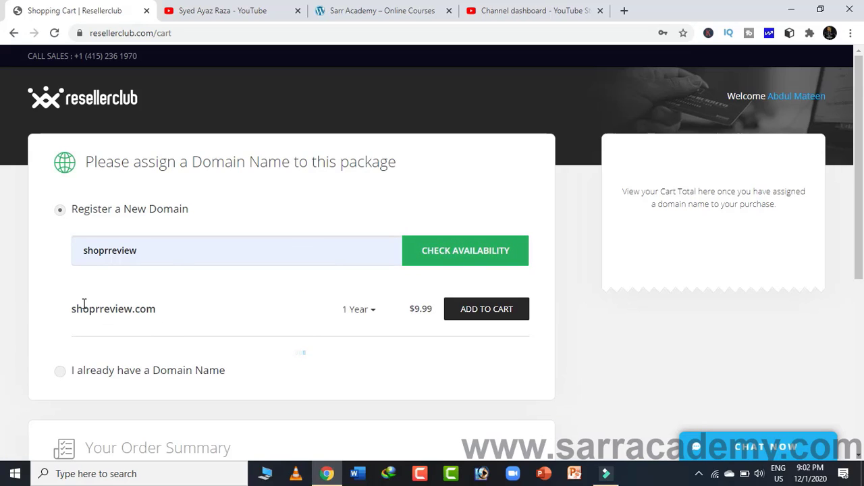
# Show the registration periods for shoprreview.com and examine the suggested domains and remaining cart sections
pyautogui.click(366, 316)
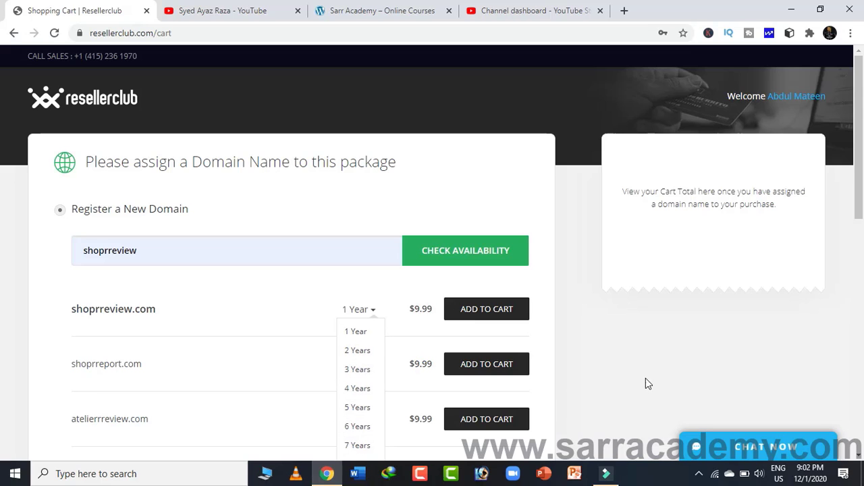
pyautogui.scroll(-5, 2, 344)
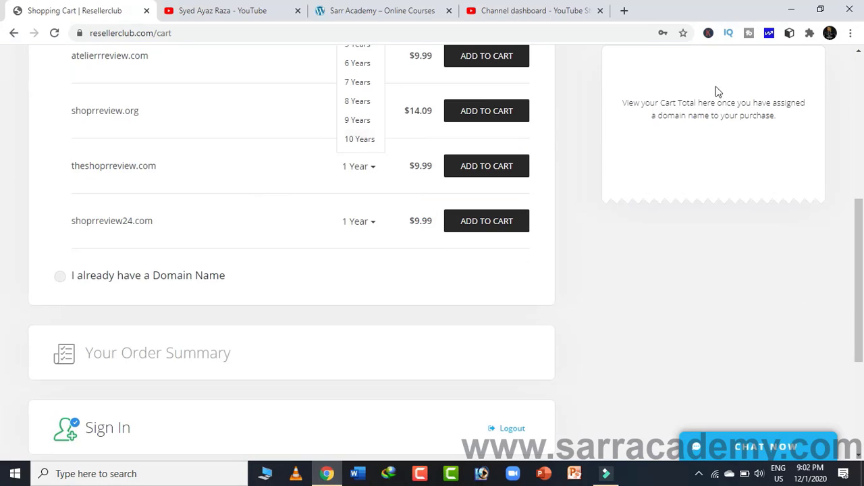
pyautogui.scroll(5, 2, 62)
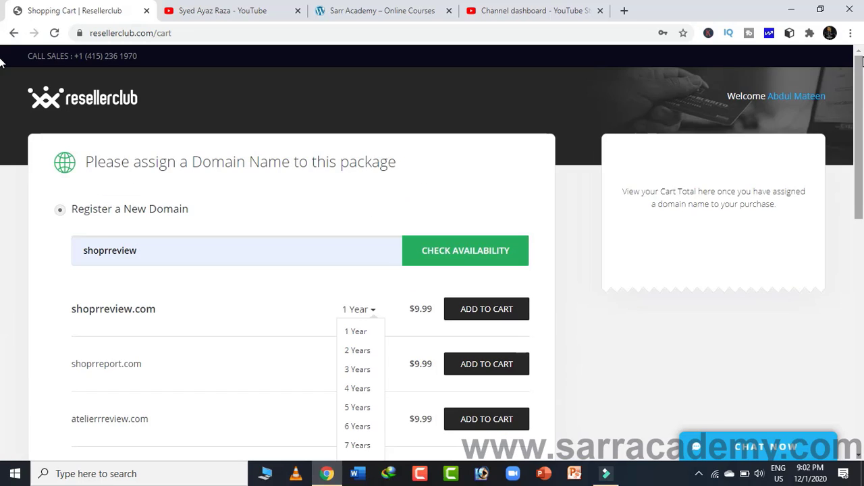
pyautogui.scroll(-2, 860, 459)
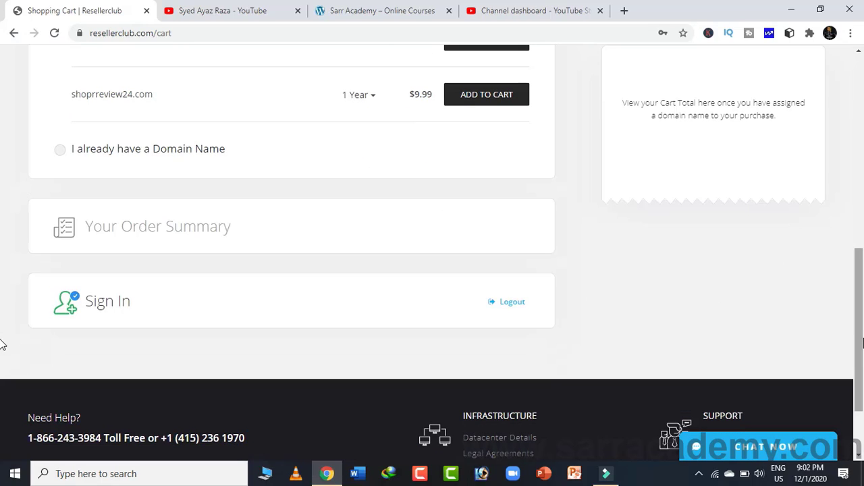
pyautogui.scroll(-5, 6, 344)
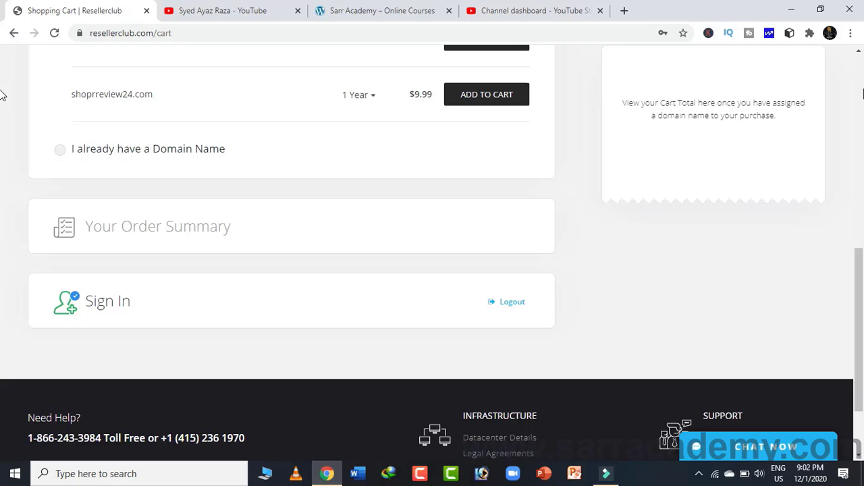
pyautogui.scroll(5, 2, 95)
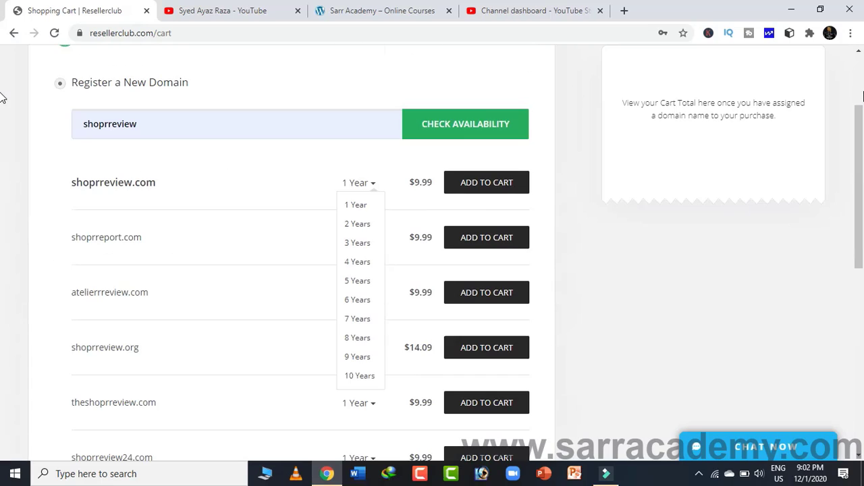
# Add the shoprreview.com domain to the cart with a 1 Year registration
pyautogui.click(500, 190)
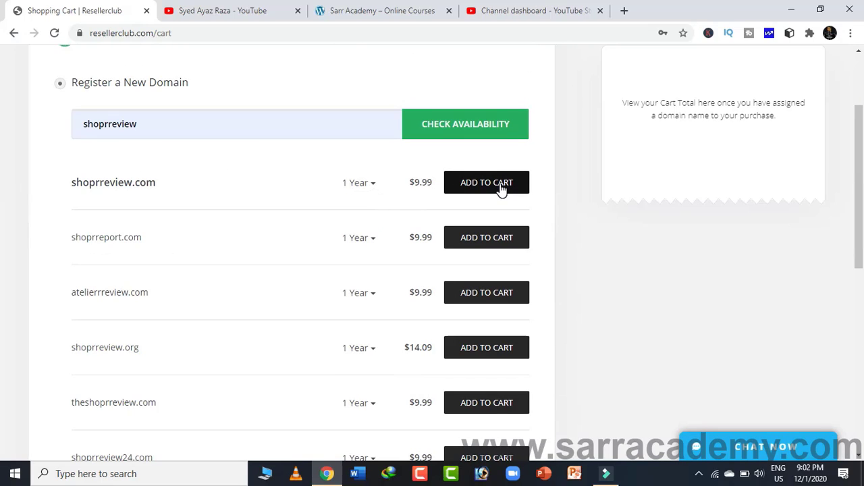
pyautogui.click(500, 190)
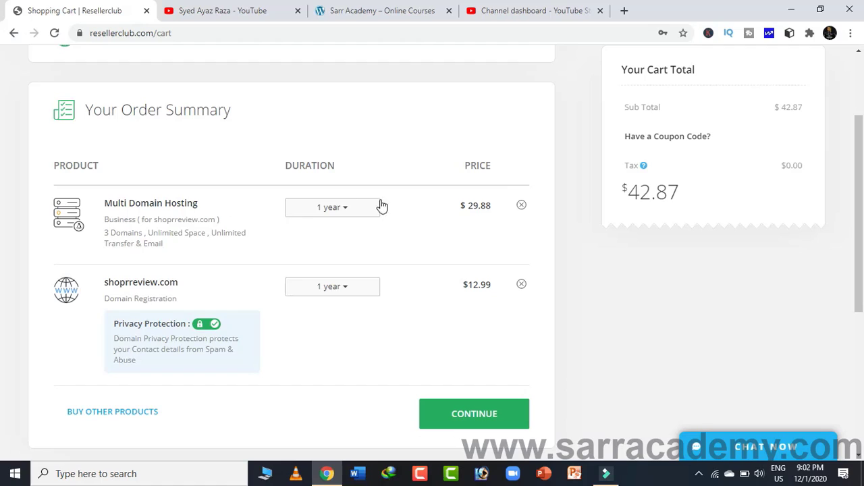
# Set the Multi Domain Hosting duration to 3 Years @ $1.99/mo and continue to the payment options
pyautogui.click(341, 212)
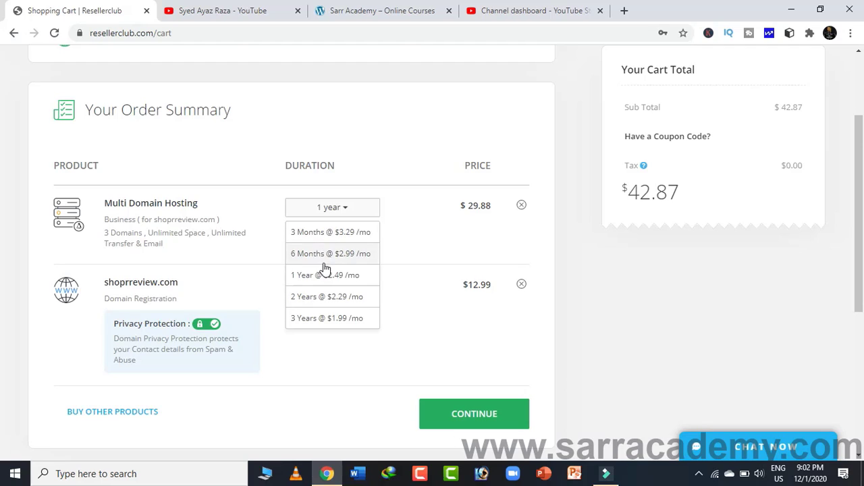
pyautogui.click(323, 317)
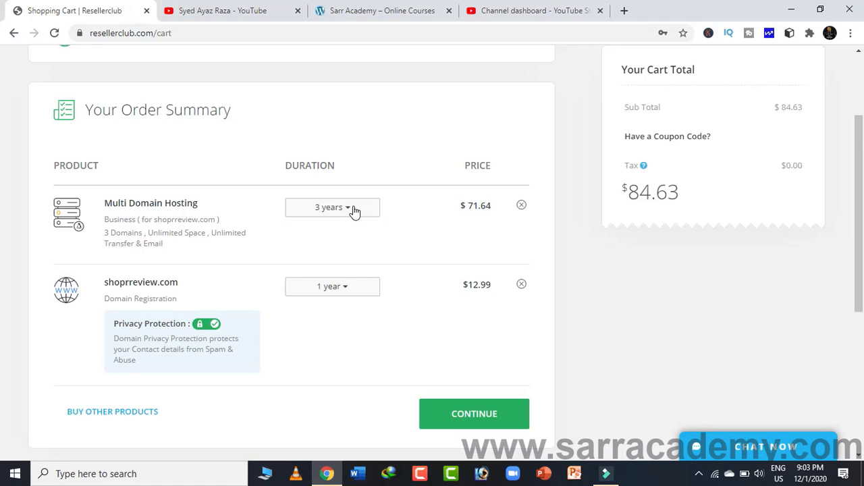
pyautogui.click(453, 412)
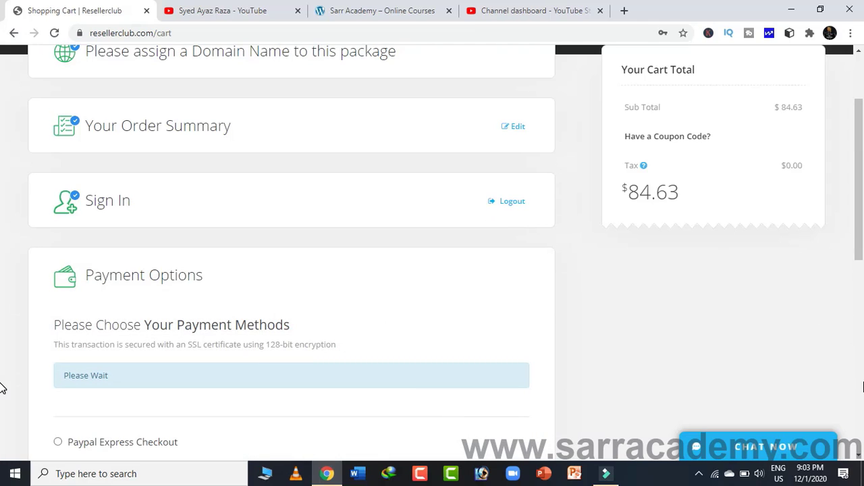
# Choose Pay.pw credit card payment, accept the terms of service and try to submit the secure payment
pyautogui.click(861, 454)
pyautogui.click(861, 453)
pyautogui.click(861, 454)
pyautogui.click(860, 453)
pyautogui.click(861, 453)
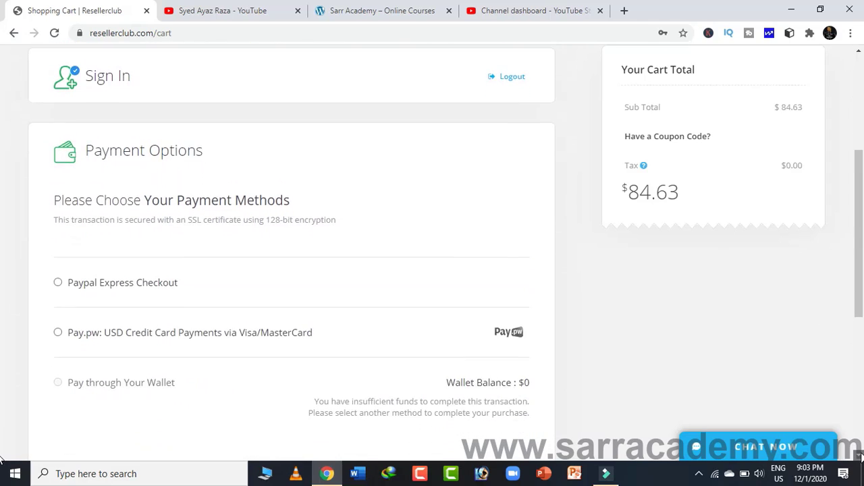
pyautogui.click(861, 454)
pyautogui.click(860, 453)
pyautogui.click(860, 455)
pyautogui.click(861, 455)
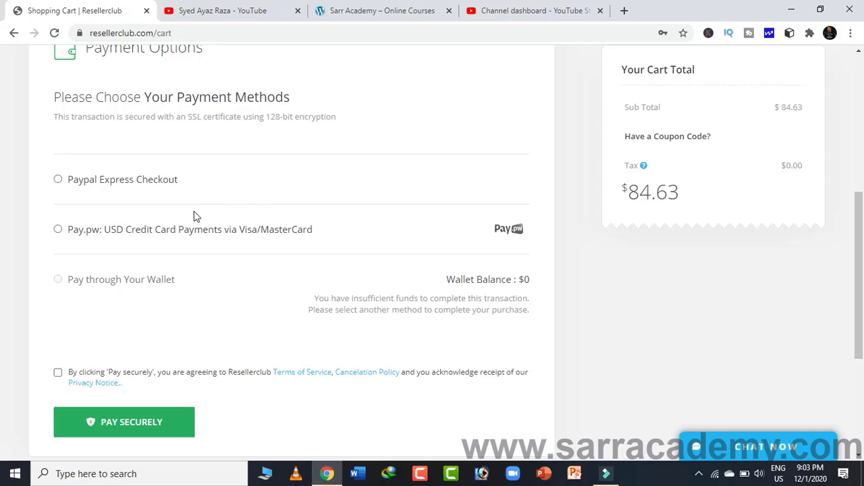
pyautogui.click(60, 230)
pyautogui.click(57, 373)
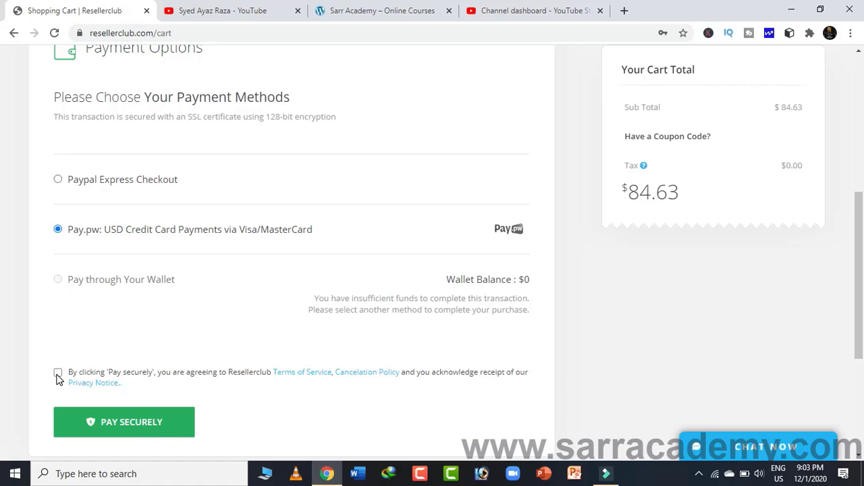
pyautogui.click(155, 432)
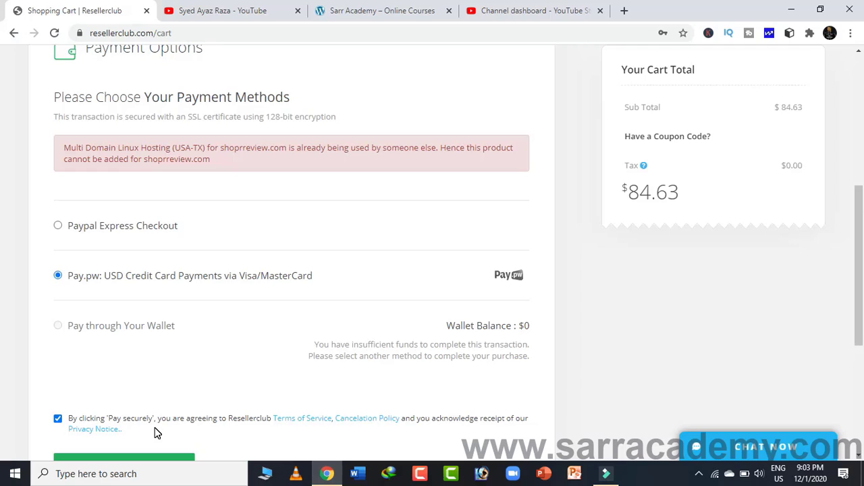
# Switch the payment method to Paypal Express Checkout, try to pay securely and dismiss the sales assistance popup
pyautogui.click(59, 227)
pyautogui.scroll(-4, 432, 270)
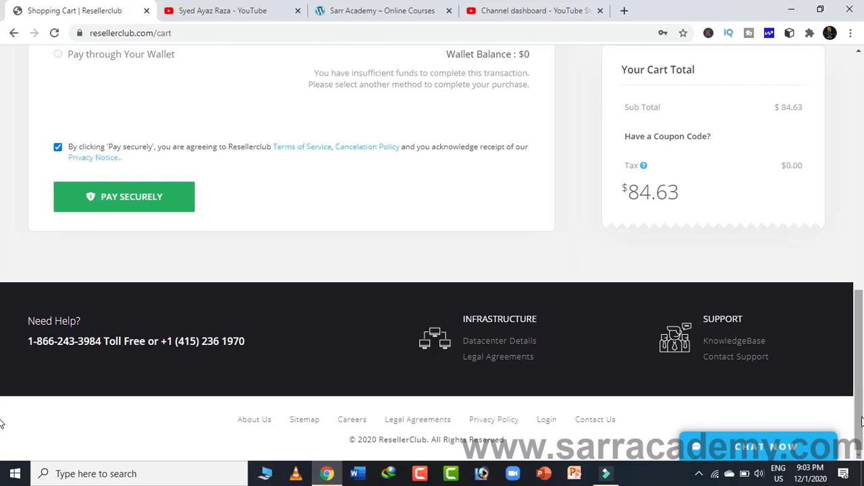
pyautogui.click(119, 193)
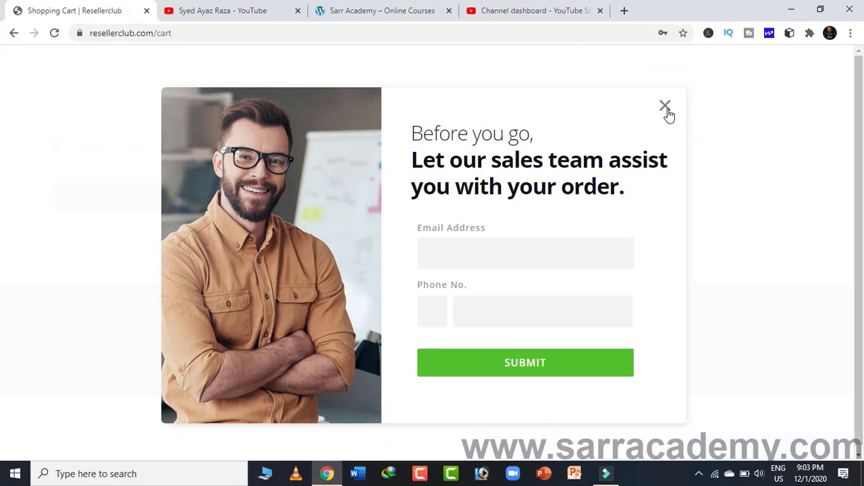
pyautogui.click(665, 108)
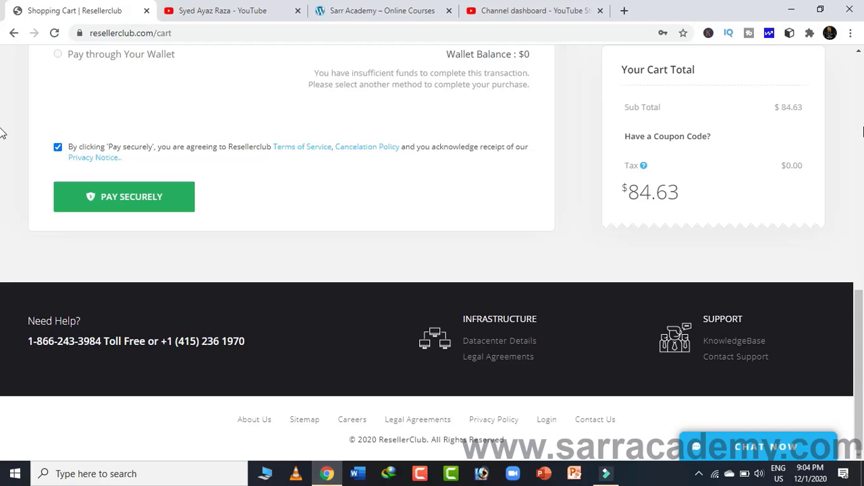
pyautogui.scroll(5, 0, 132)
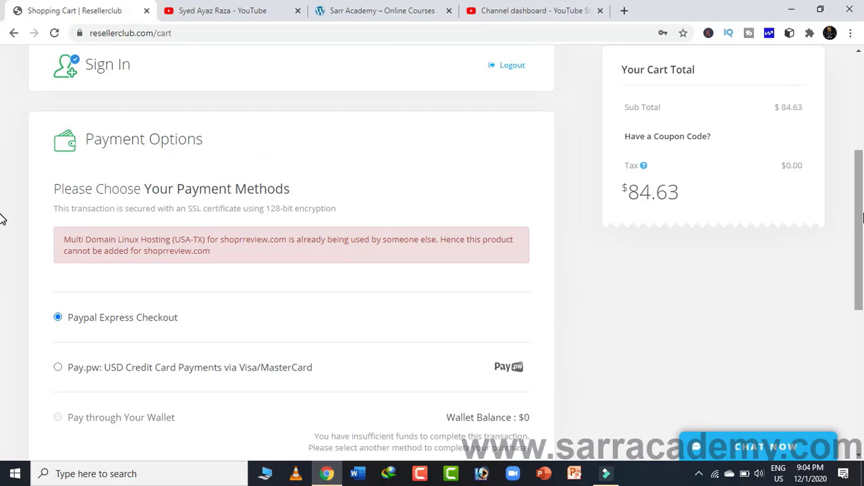
pyautogui.scroll(-3, 1, 463)
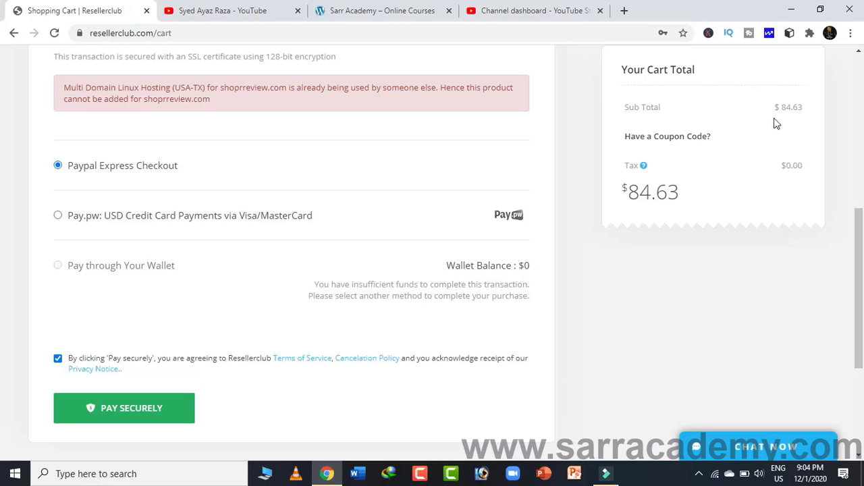
pyautogui.scroll(5, 806, 95)
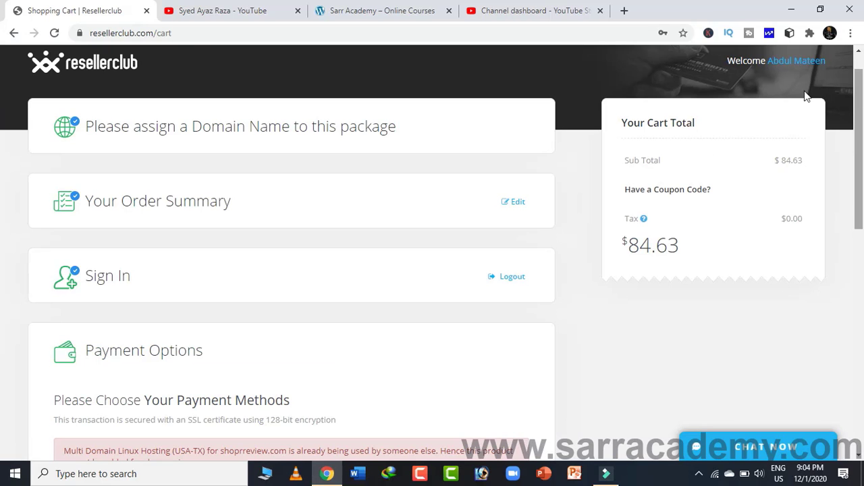
pyautogui.click(188, 34)
pyautogui.hotkey('ctrl', 'a')
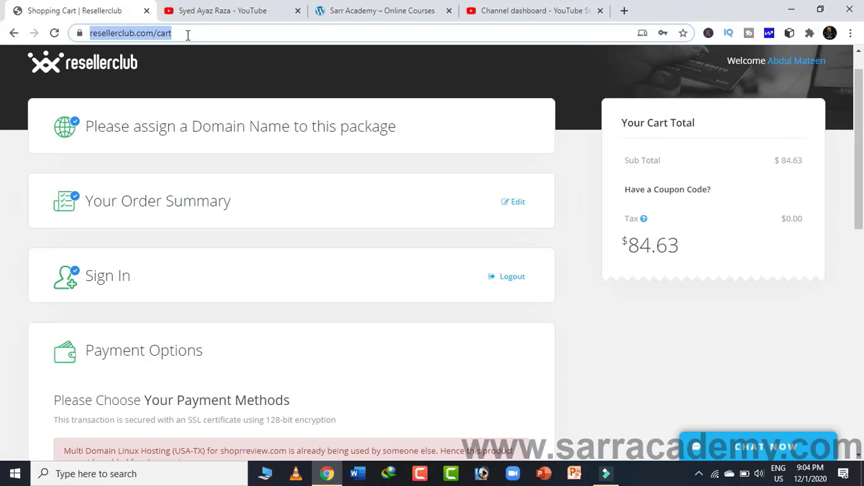
pyautogui.click(188, 35)
pyautogui.press('BackSpace')
pyautogui.press('BackSpace')
pyautogui.press('BackSpace')
pyautogui.press('BackSpace')
pyautogui.press('BackSpace')
pyautogui.press('BackSpace')
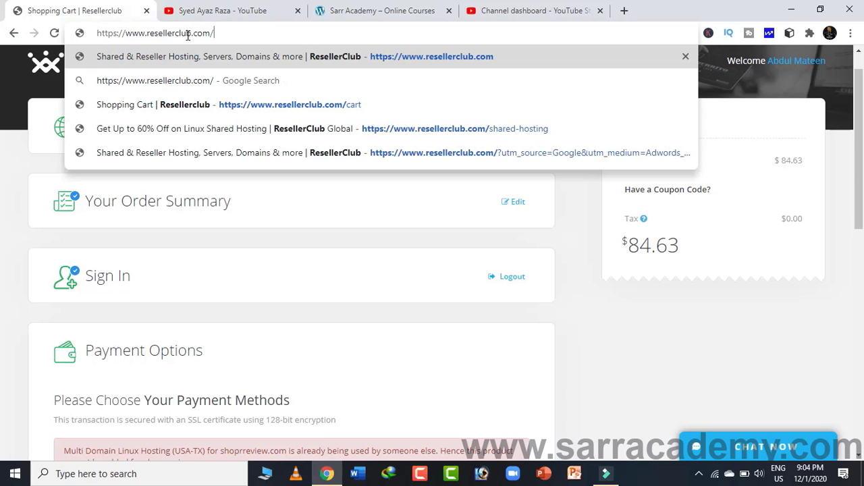
pyautogui.press('Return')
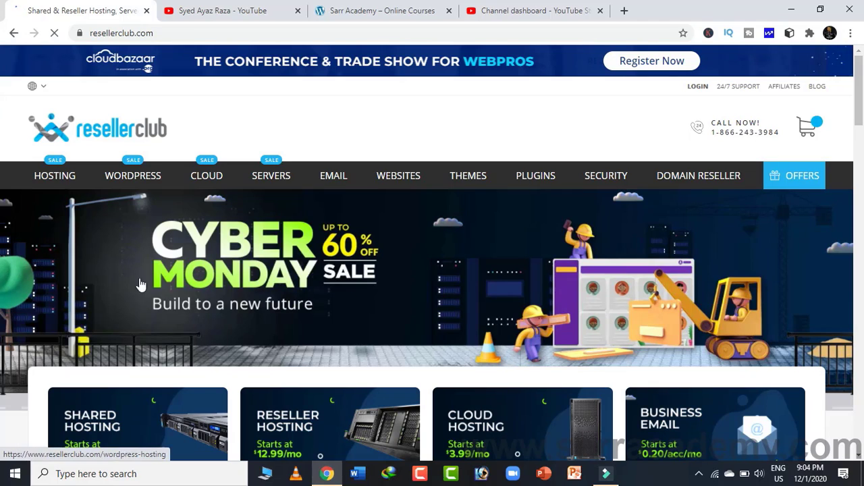
# Open the Shared Hosting offer and examine the Personal, Business and Pro plans and the reasons to choose Linux Shared Web Hosting
pyautogui.click(133, 421)
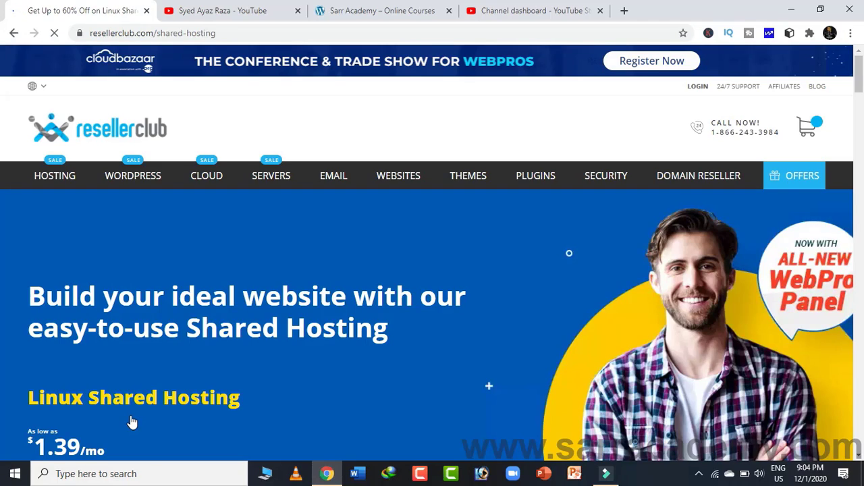
pyautogui.click(860, 458)
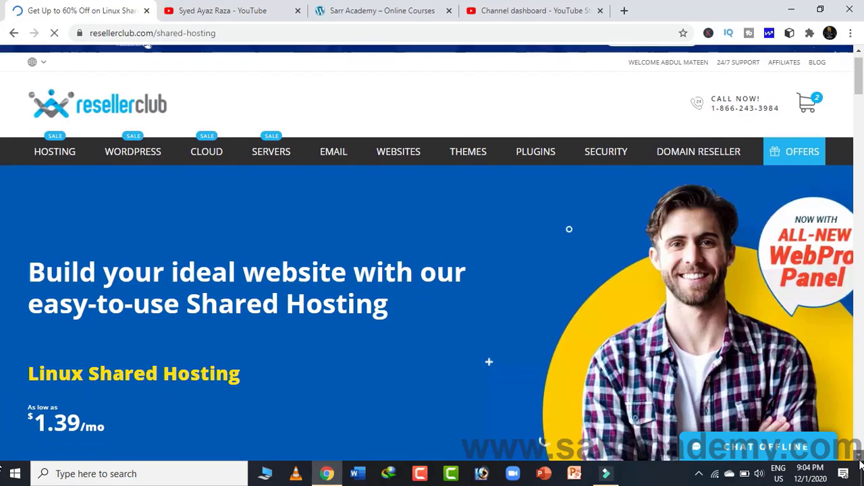
pyautogui.click(859, 460)
pyautogui.click(859, 459)
pyautogui.click(859, 459)
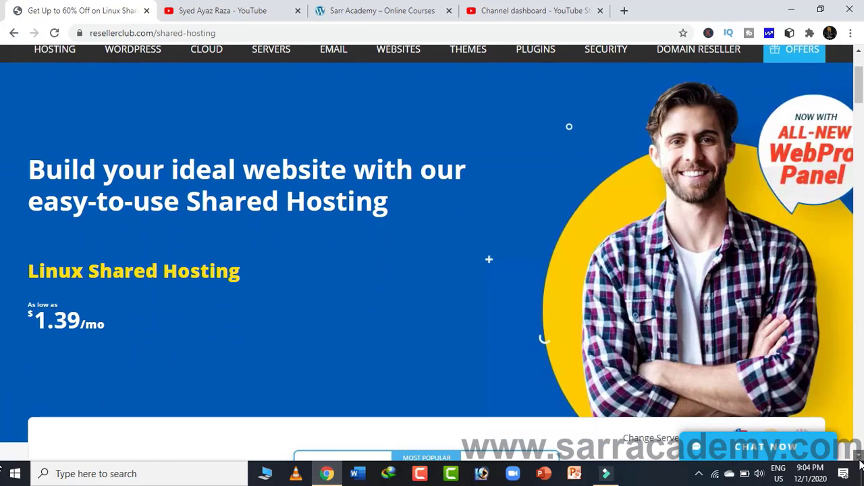
pyautogui.scroll(-4, 860, 459)
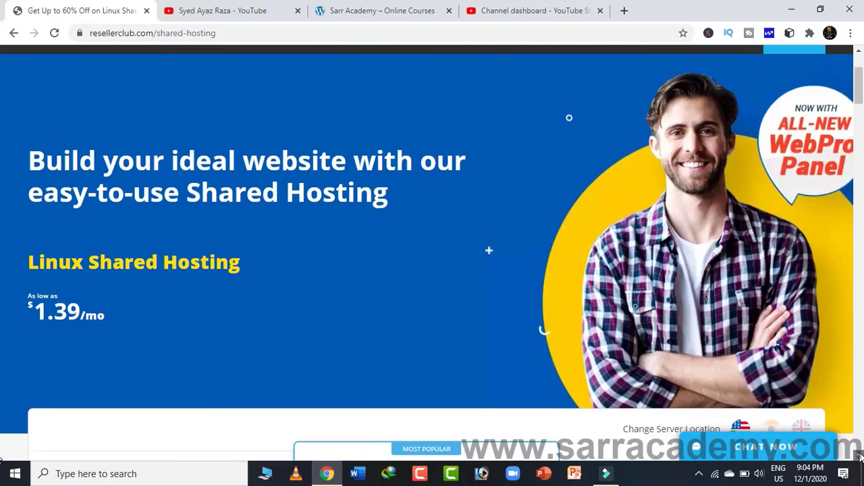
pyautogui.scroll(-2, 859, 459)
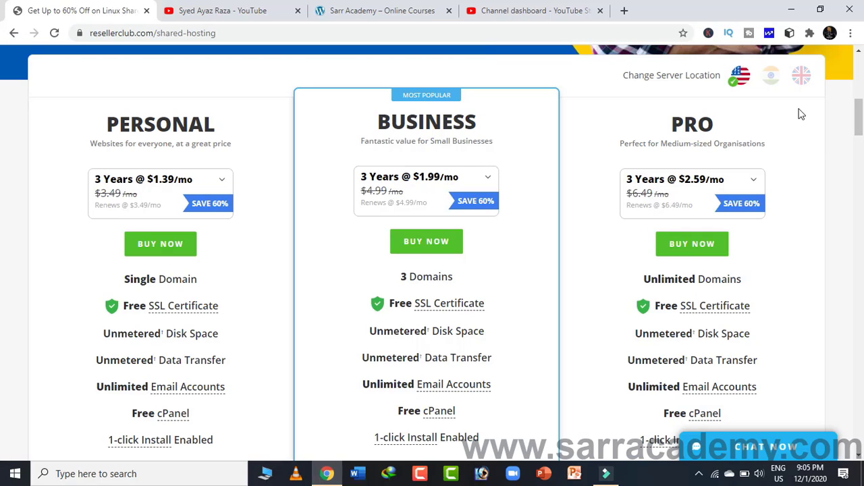
pyautogui.scroll(-1, 823, 149)
pyautogui.scroll(-5, 823, 149)
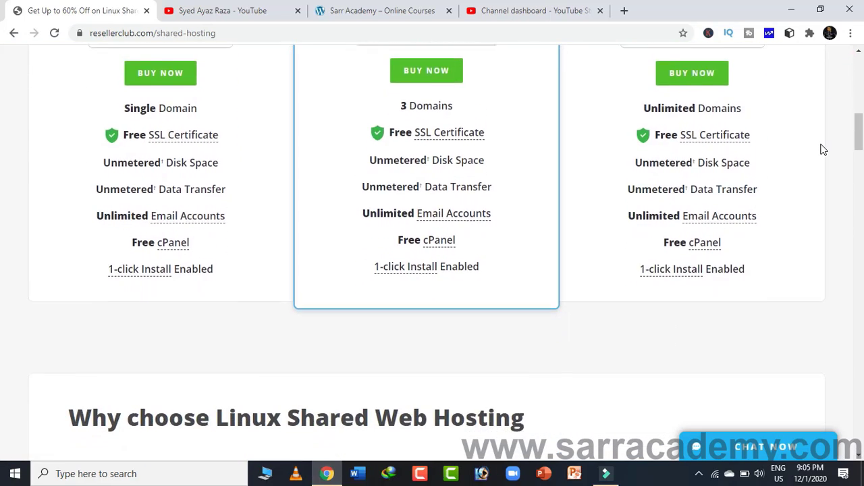
pyautogui.scroll(-3, 823, 149)
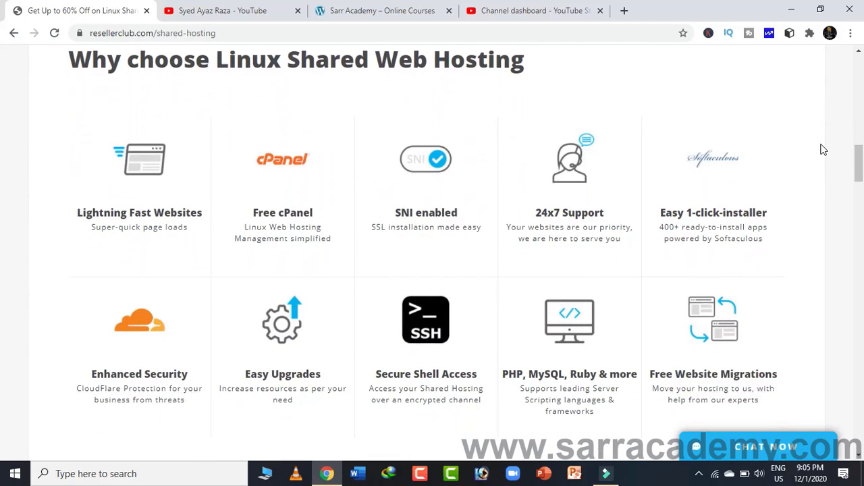